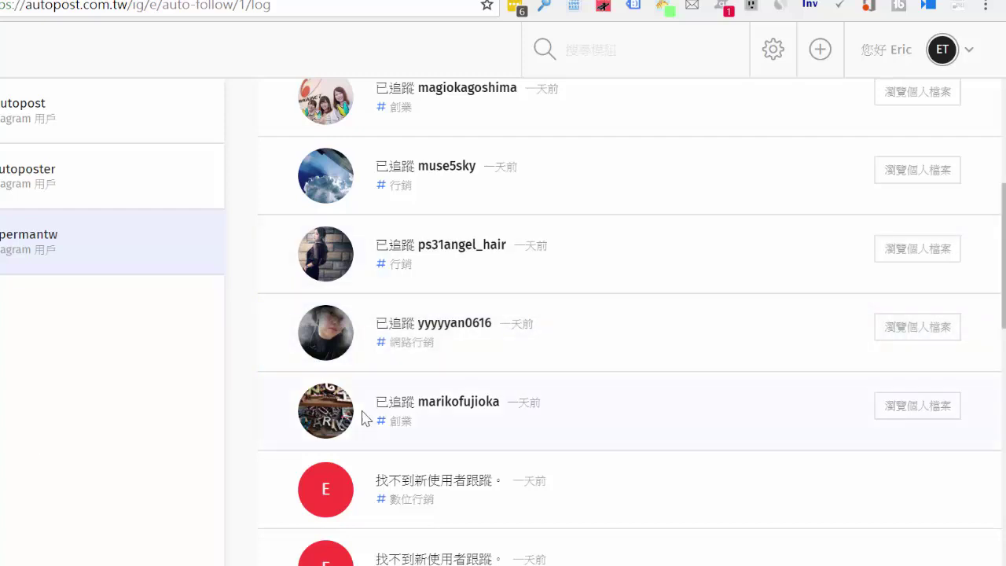
Examine the newest entry in the auto-follow activity log, reading its title and the message beneath it
scroll(556, 386, "up", 5)
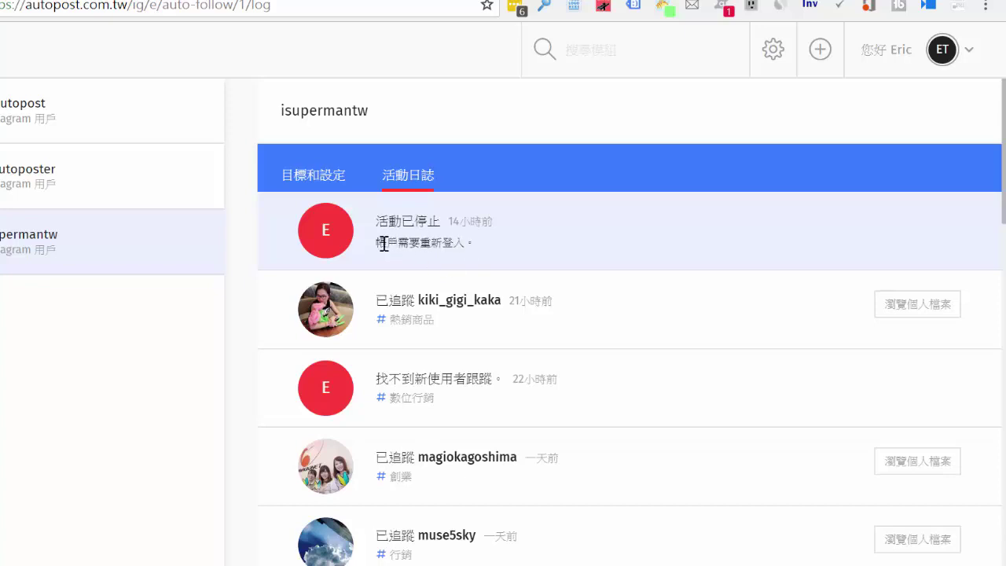
left_click_drag(387, 221, 441, 221)
left_click(413, 239)
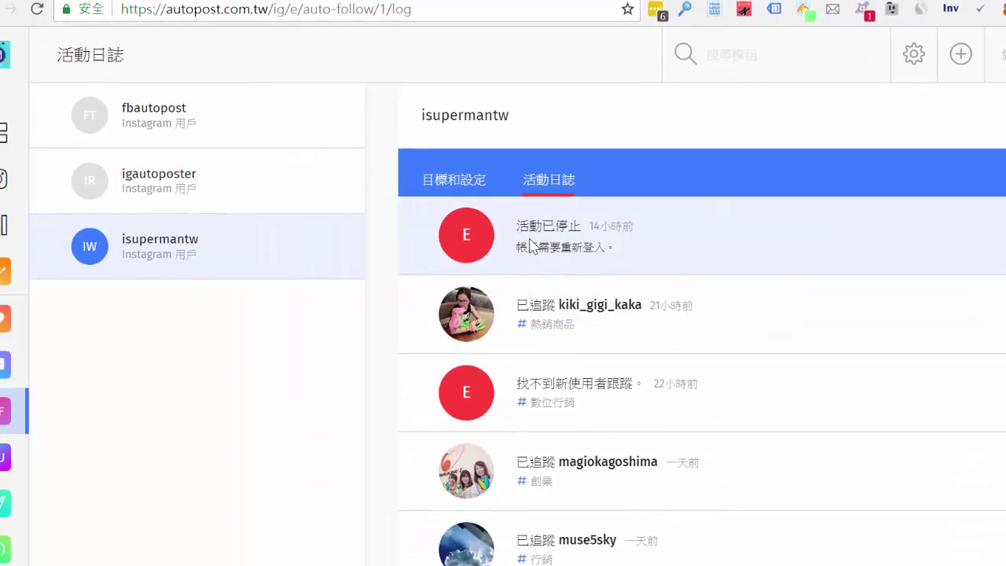
left_click_drag(429, 222, 494, 227)
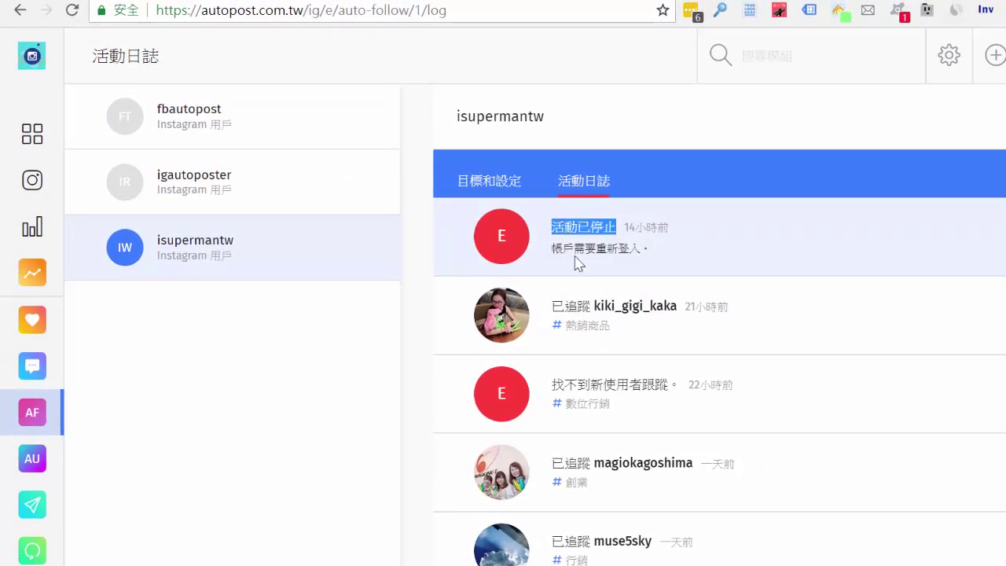
left_click_drag(551, 247, 641, 248)
left_click(625, 271)
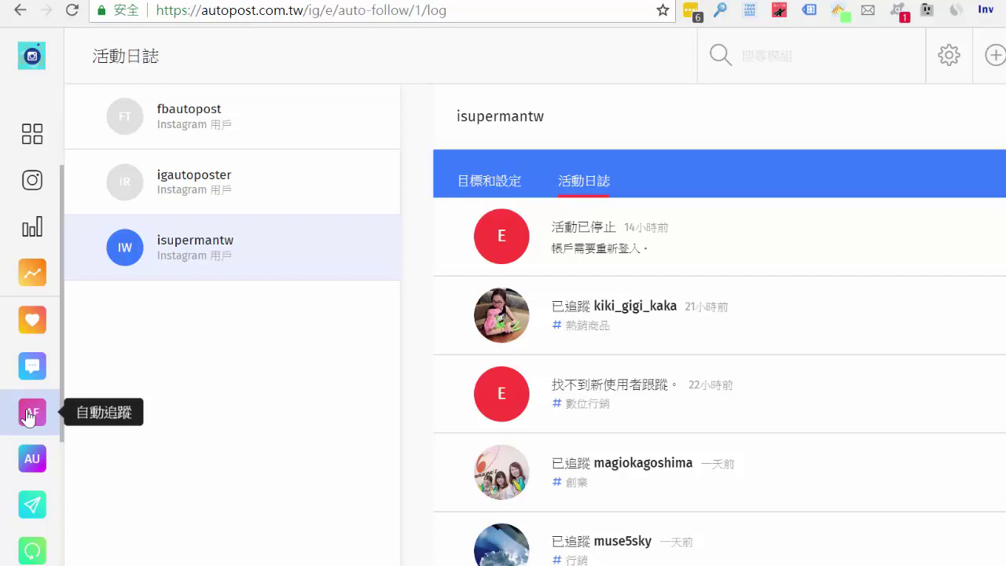
Open the auto-unfollow settings of the third listed Instagram account and set the speed to 自動 (推薦)
left_click(30, 459)
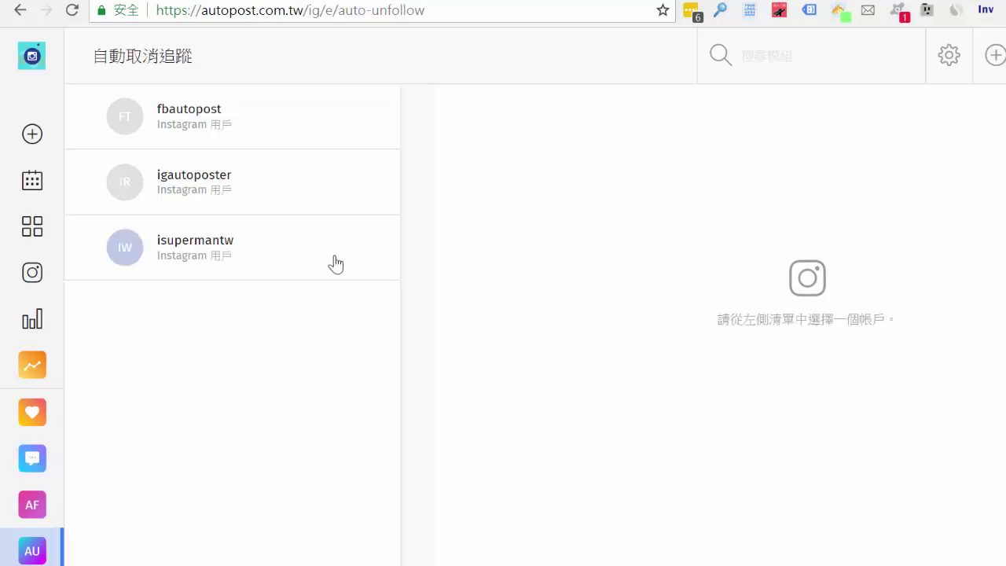
left_click(289, 242)
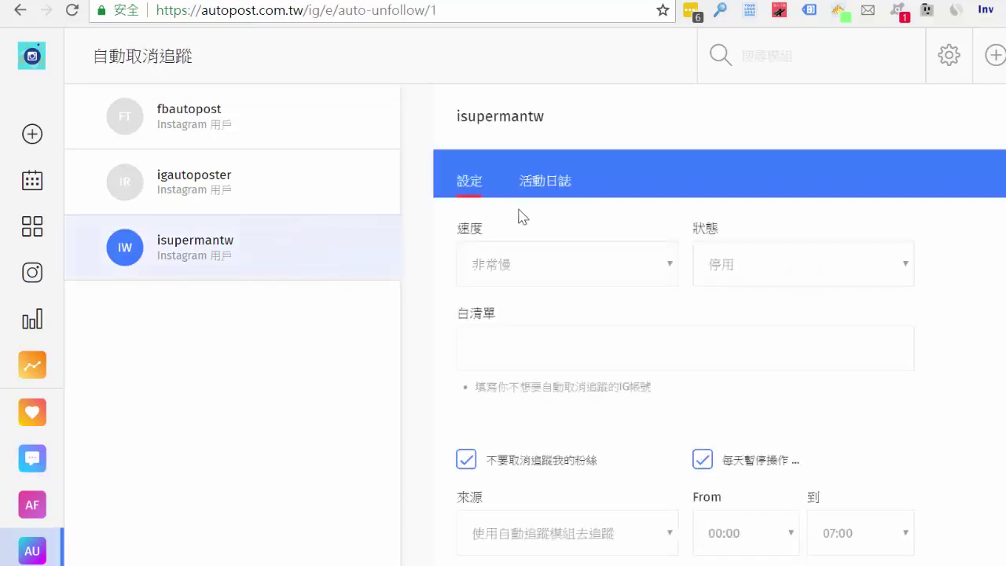
left_click(514, 264)
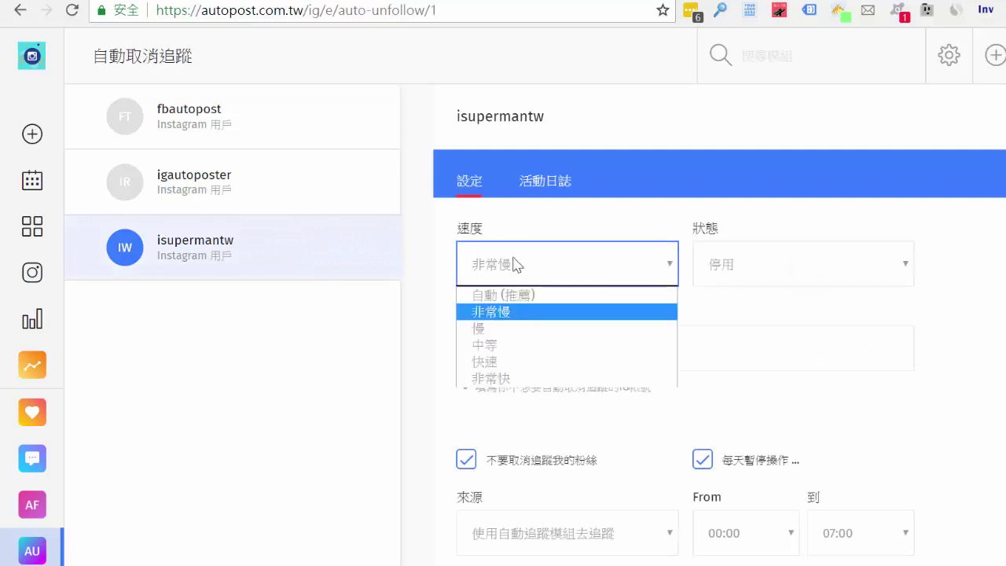
left_click(515, 264)
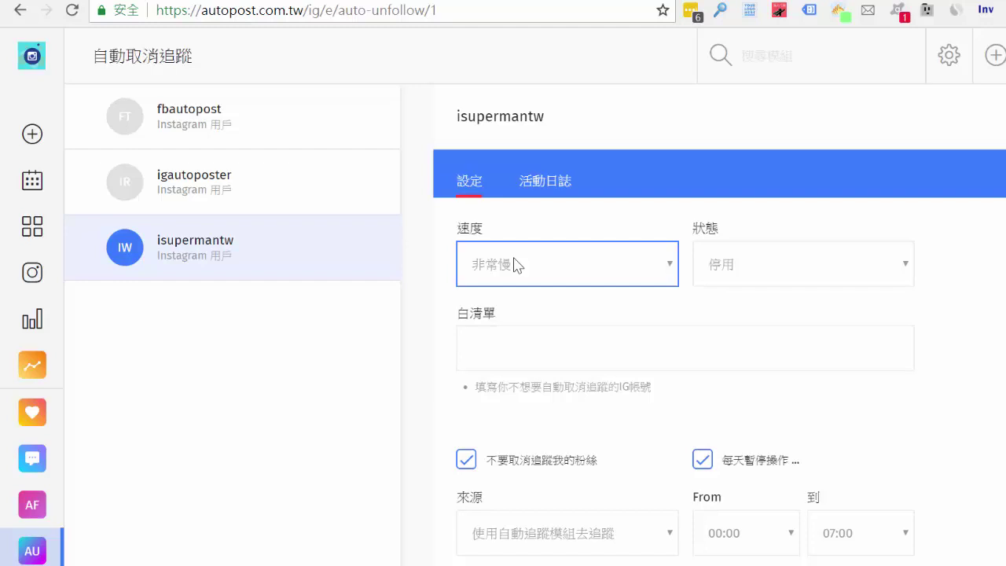
left_click(515, 264)
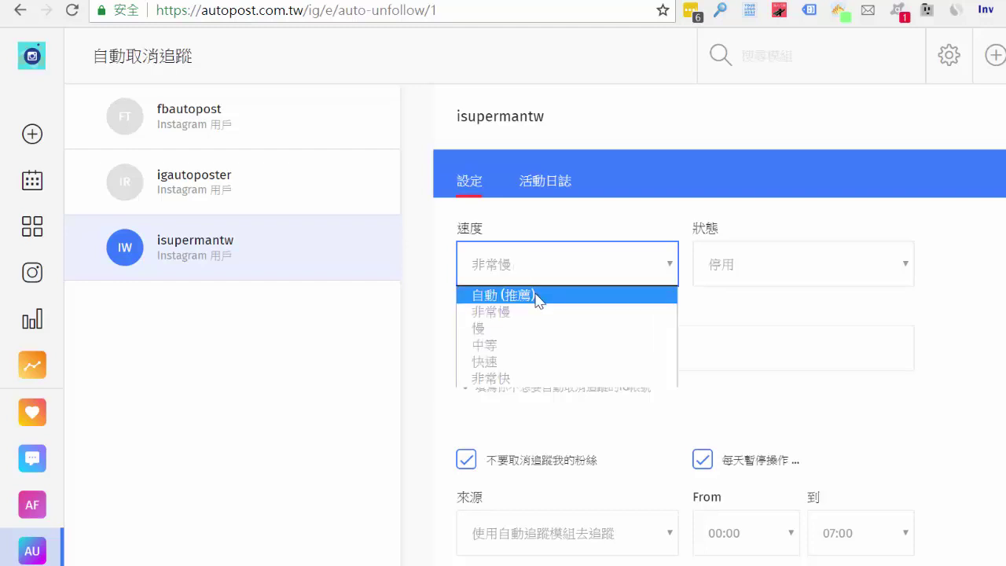
left_click(540, 295)
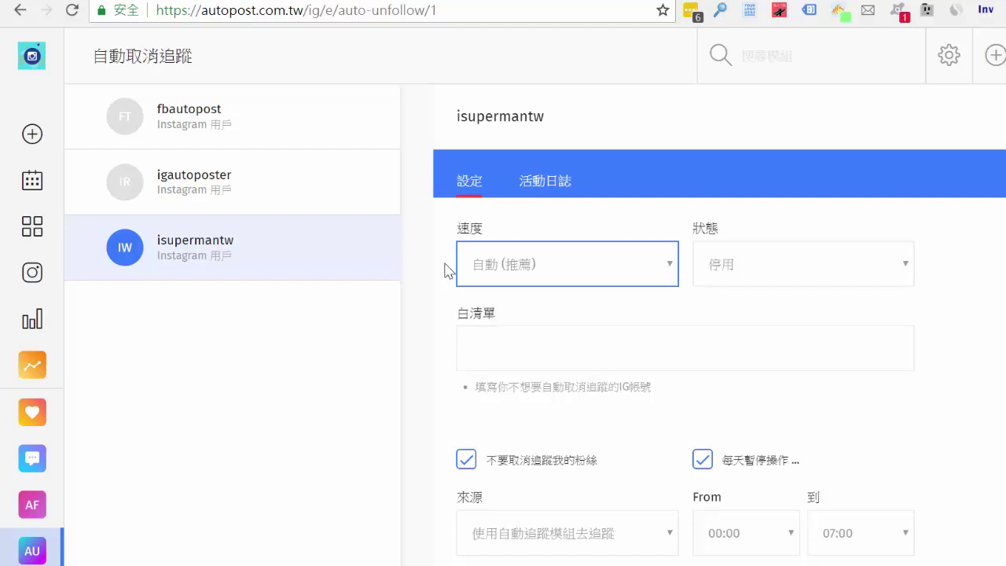
Switch the auto-unfollow speed to 非常慢 and back to 自動 (推薦)
left_click(524, 258)
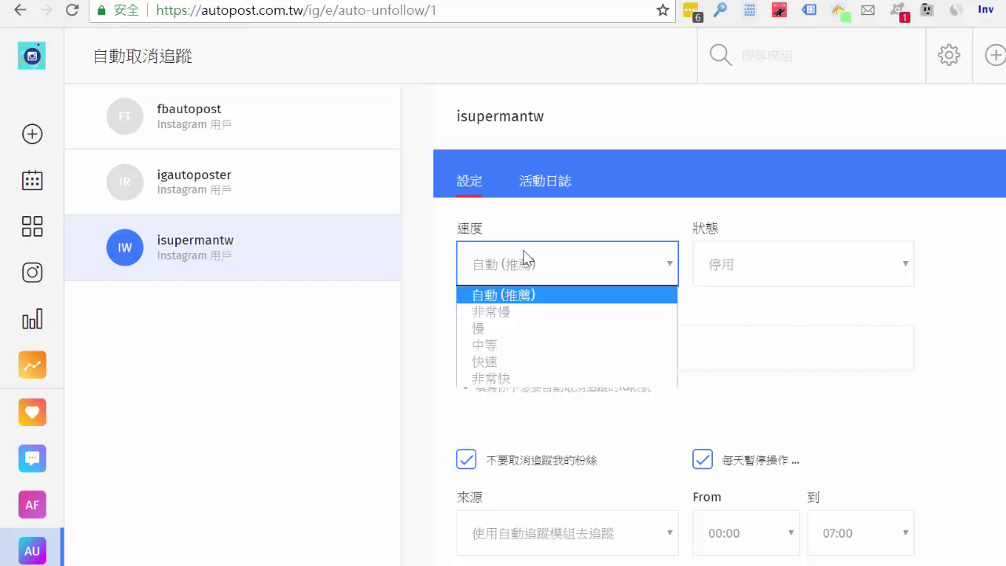
left_click(514, 312)
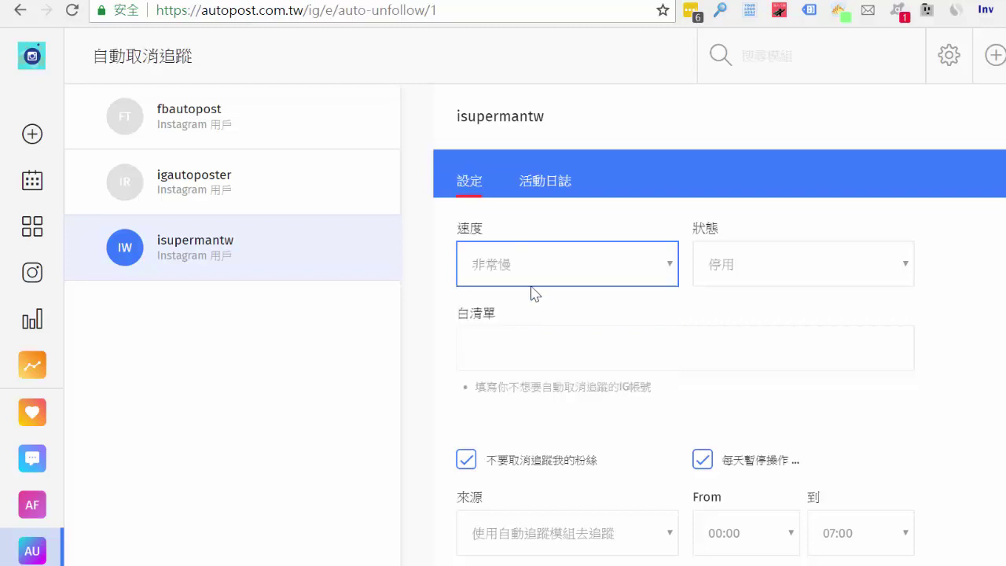
left_click(526, 280)
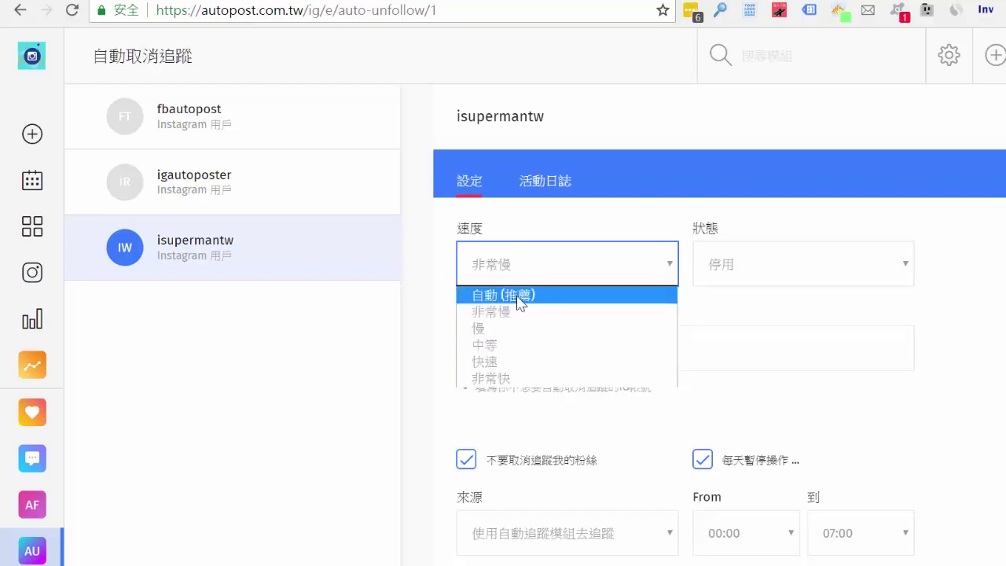
left_click(519, 295)
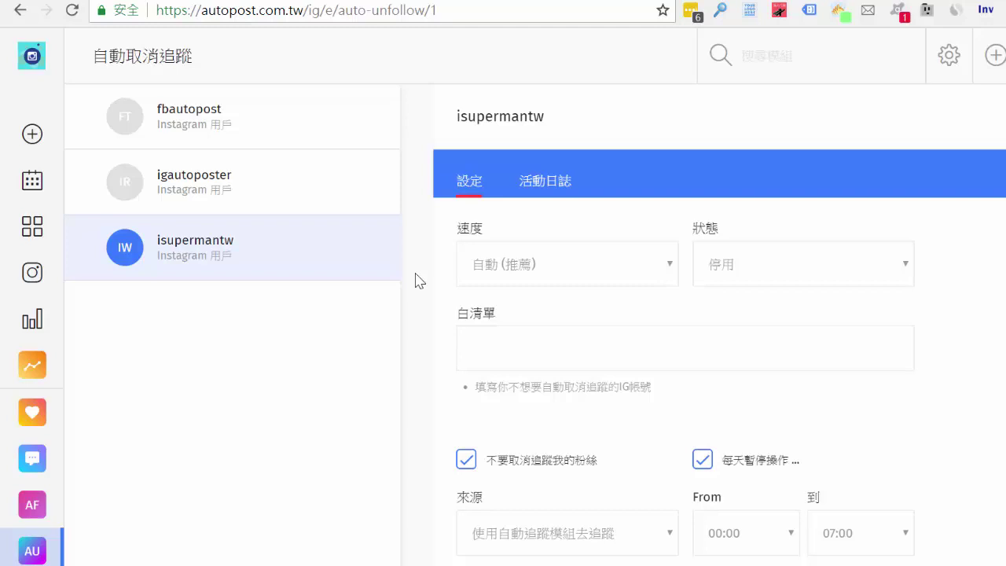
Set the auto-unfollow status to 啟用, review the whitelist and source options, and save the settings
left_click(740, 259)
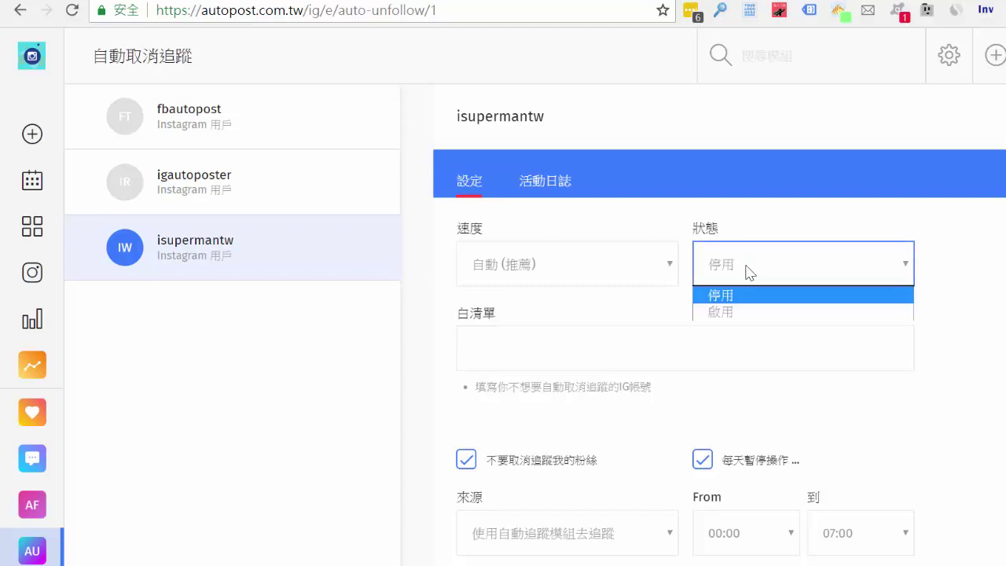
left_click(740, 313)
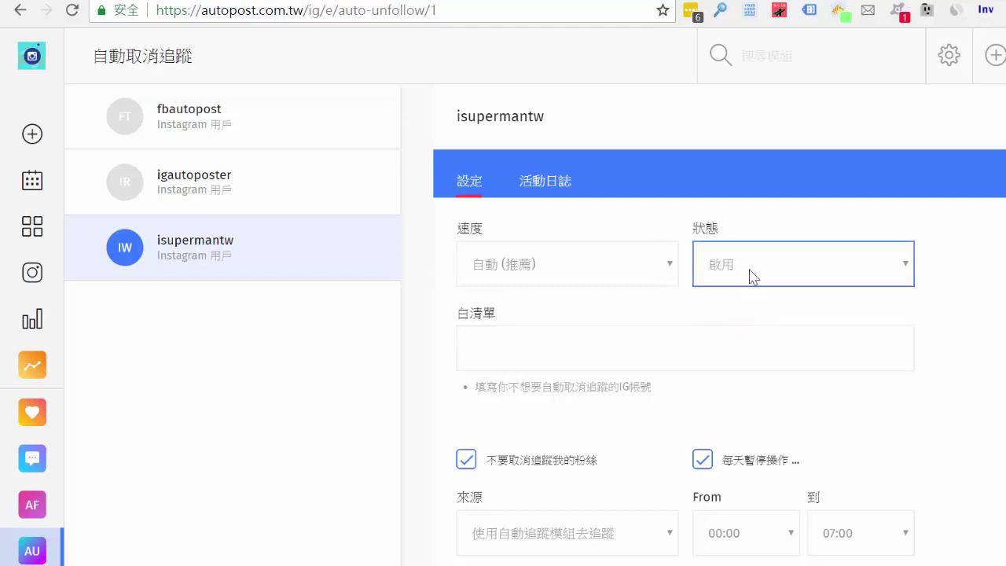
left_click(751, 275)
left_click(521, 345)
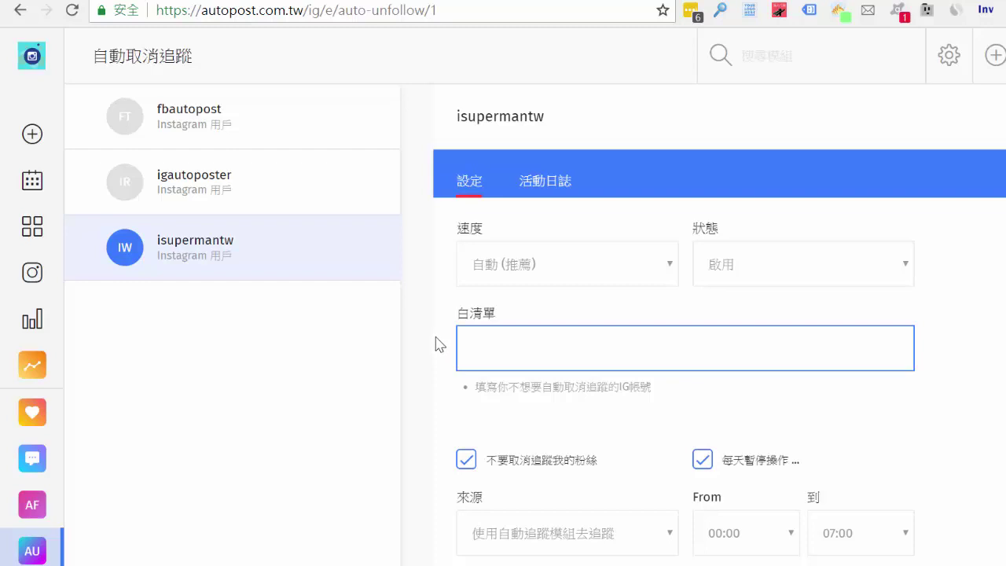
scroll(437, 347, "down", 1)
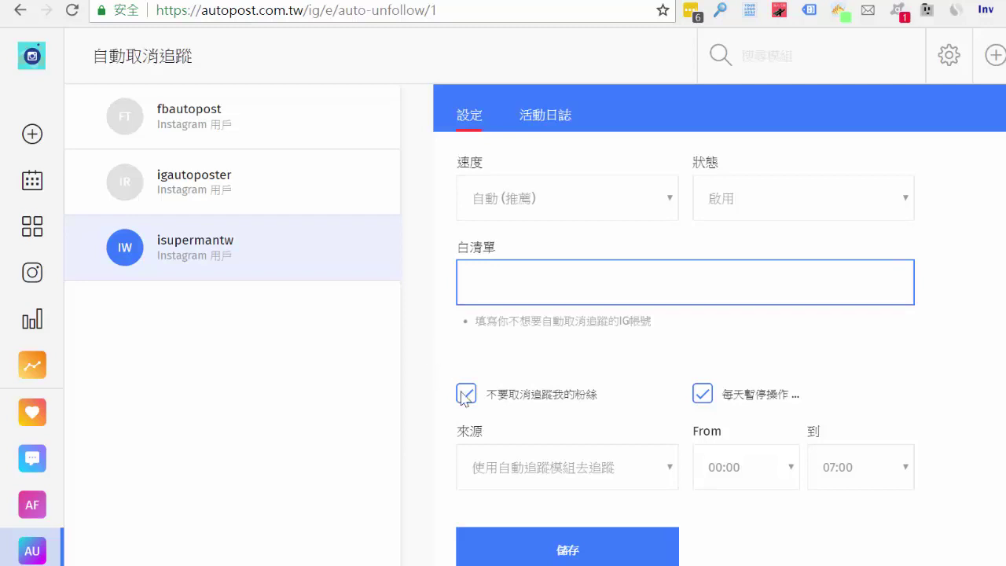
left_click(504, 466)
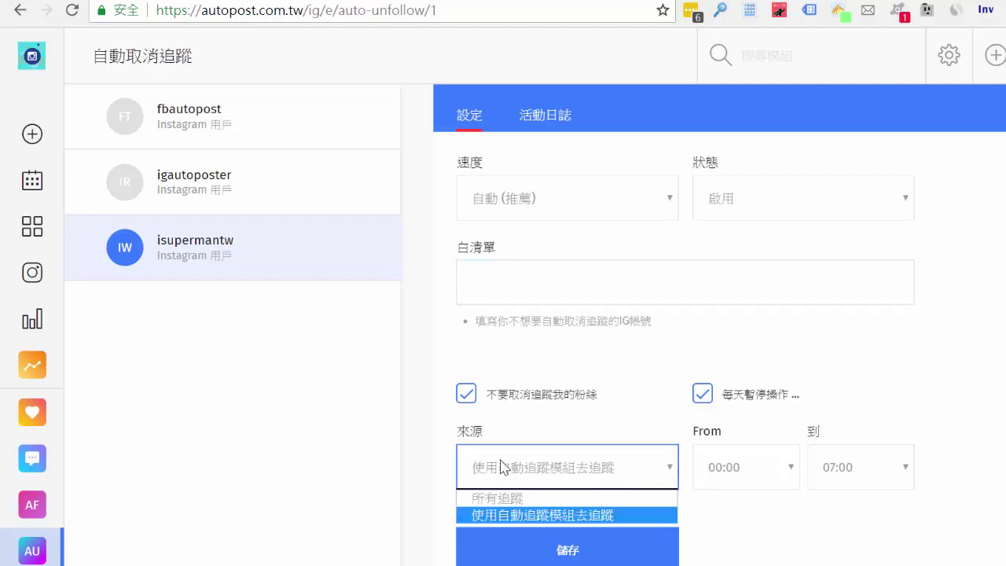
left_click(504, 467)
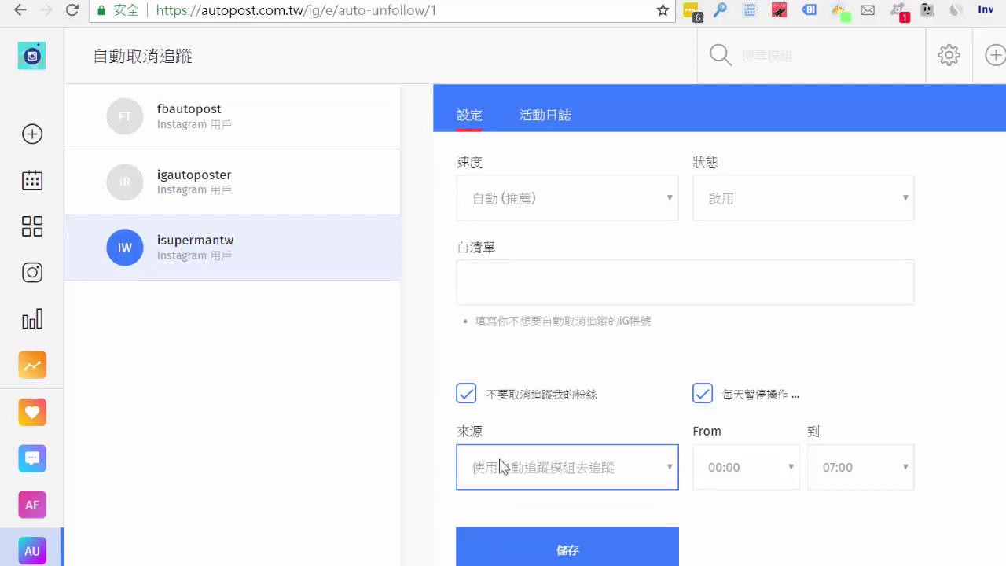
left_click(504, 467)
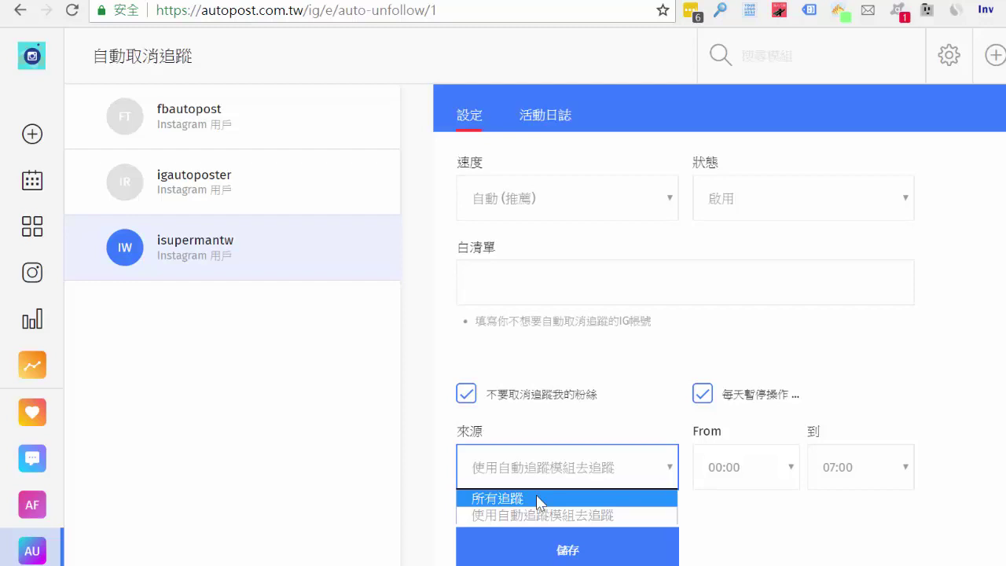
left_click(550, 548)
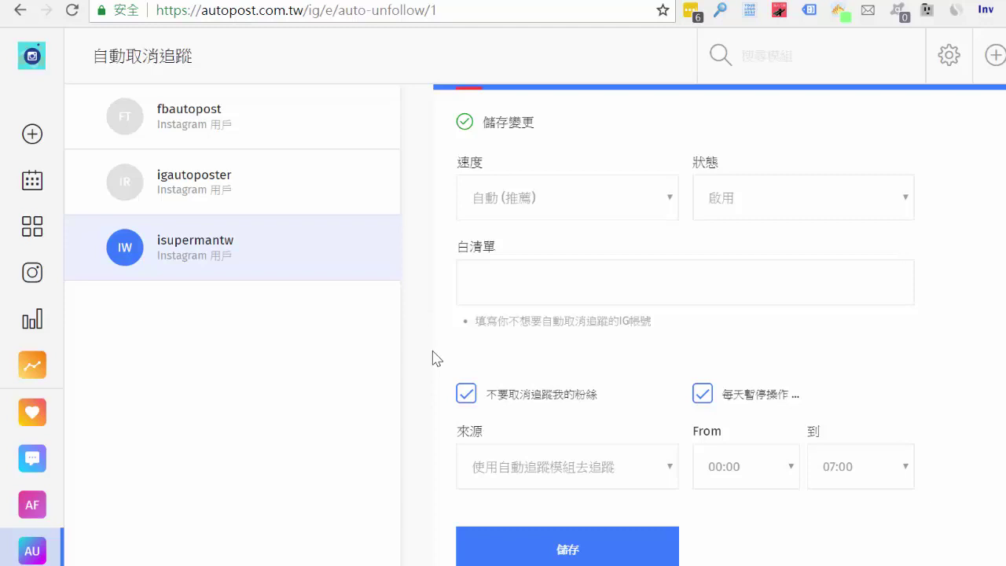
Set the auto-unfollow status to 停用
left_click(760, 200)
left_click(741, 229)
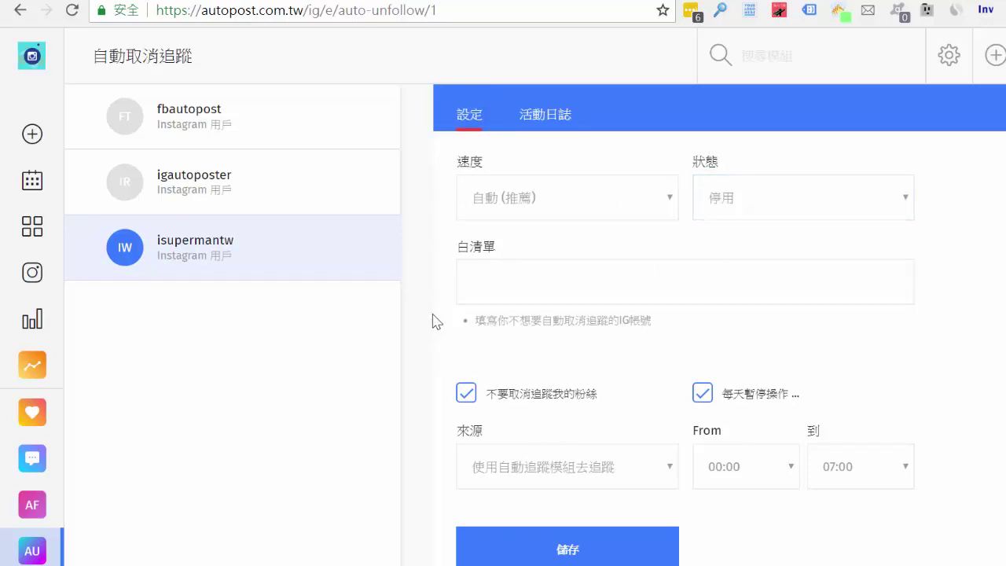
Switch the unfollow source to 所有追蹤 and back to 使用自動追蹤模組去追蹤
left_click(516, 467)
left_click(526, 497)
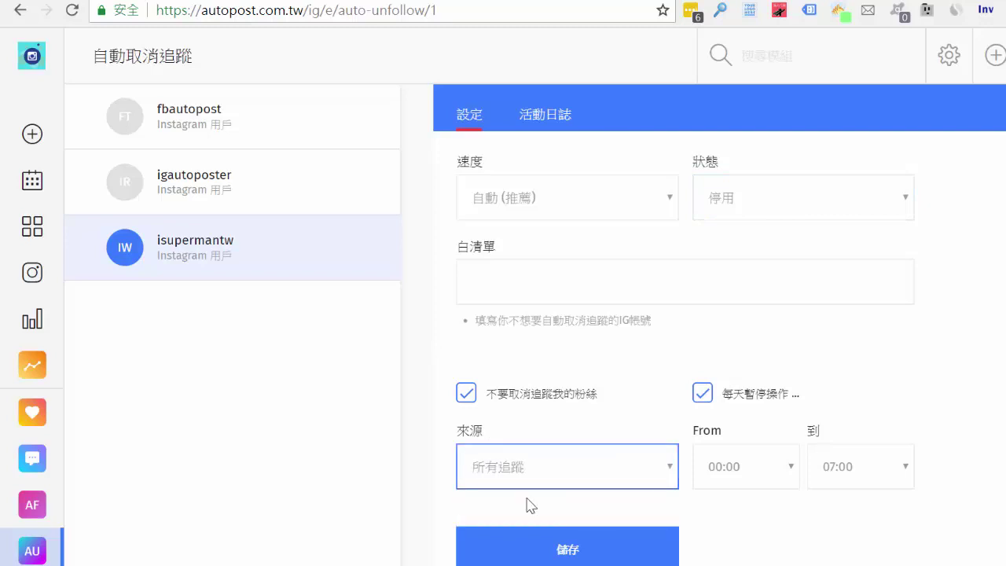
left_click(531, 472)
left_click(525, 512)
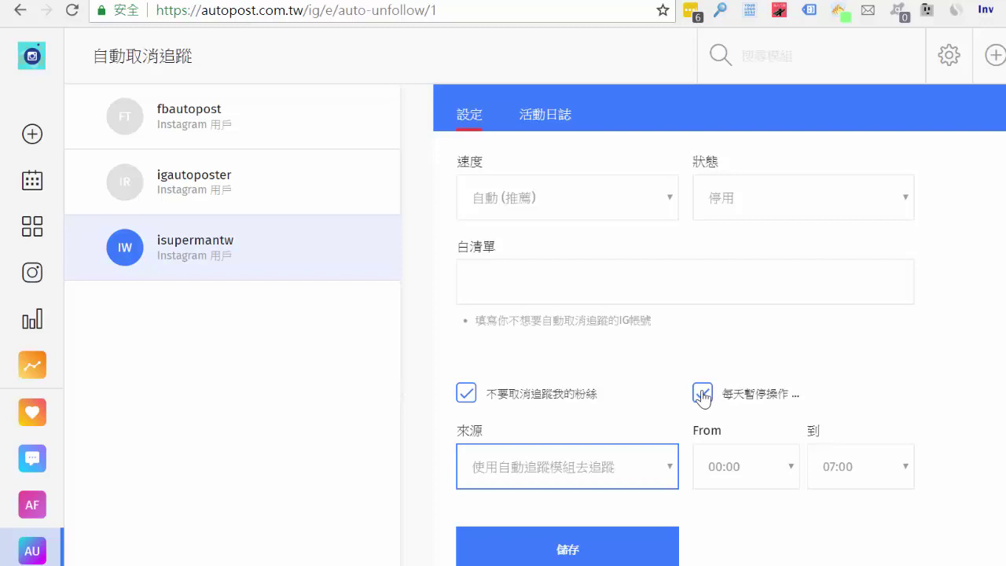
Check the start-time choices for the daily pause and save the auto-unfollow settings
left_click(756, 467)
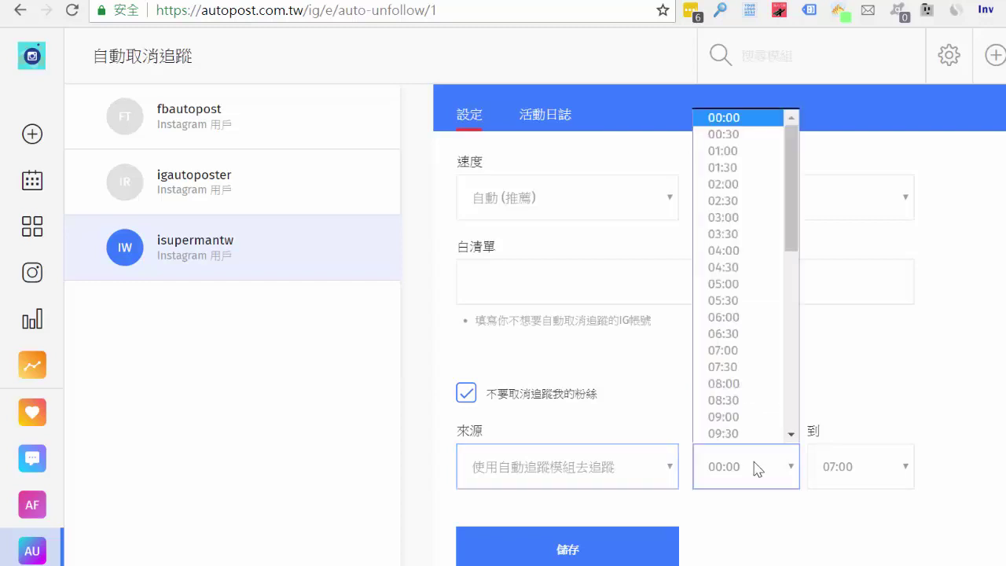
left_click(757, 467)
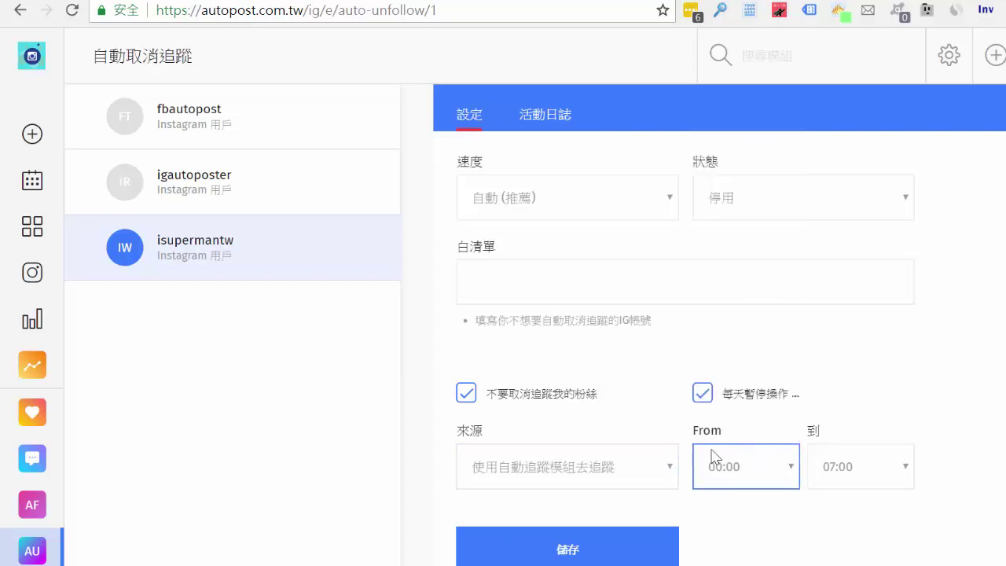
left_click(567, 549)
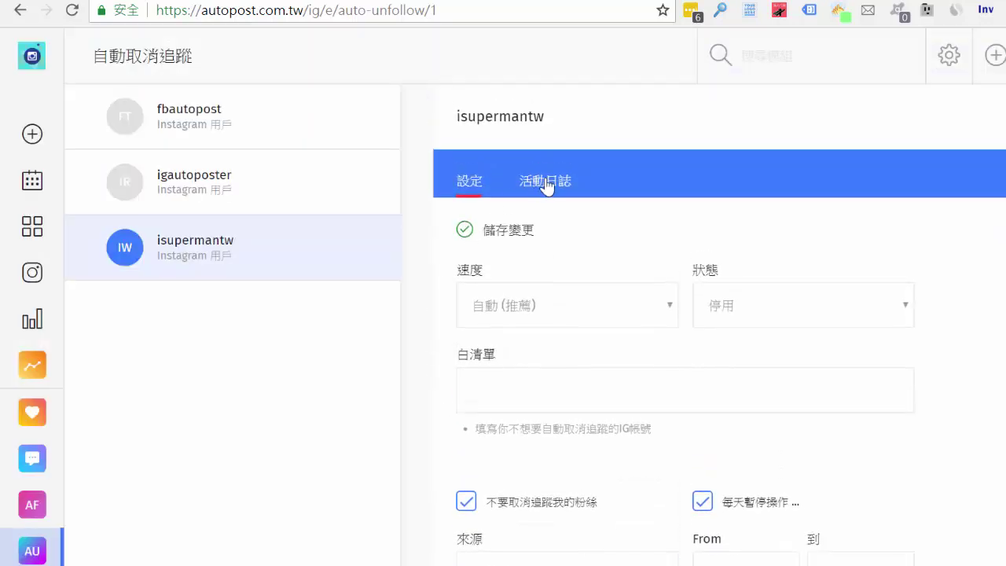
Open the account's auto-unfollow activity log and examine its entries, including the message of the newest one
left_click(541, 186)
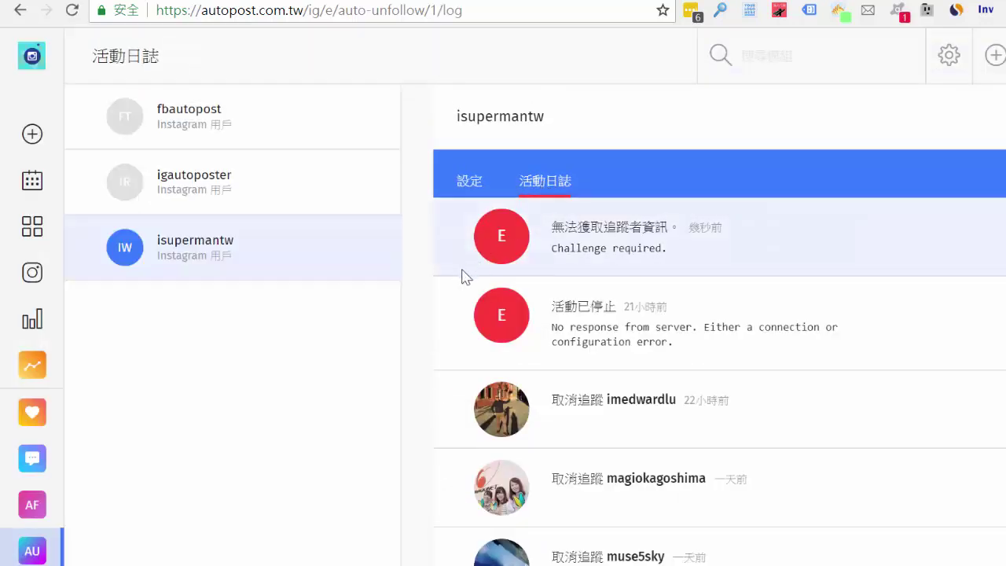
scroll(464, 275, "down", 2)
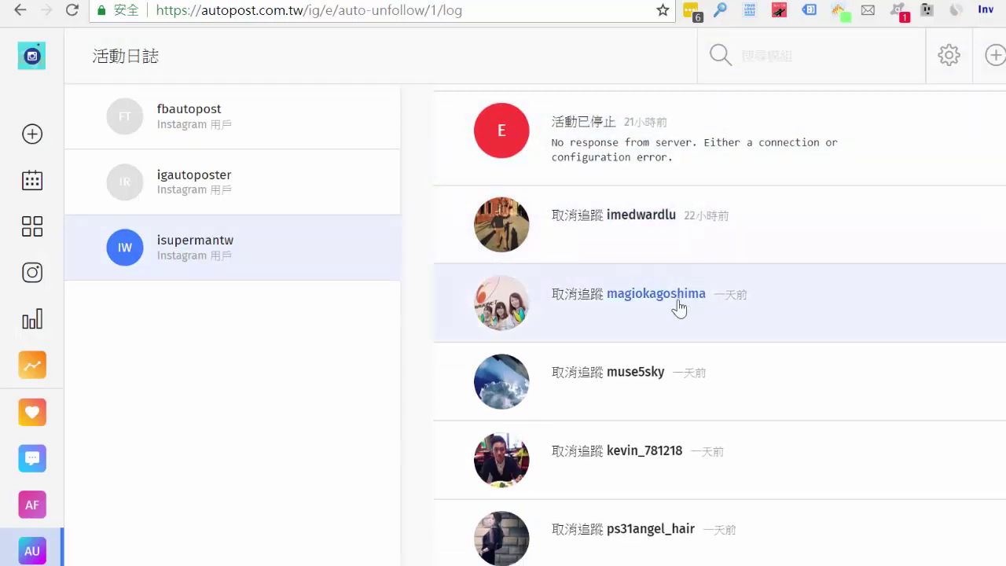
scroll(634, 369, "down", 2)
scroll(617, 485, "down", 1)
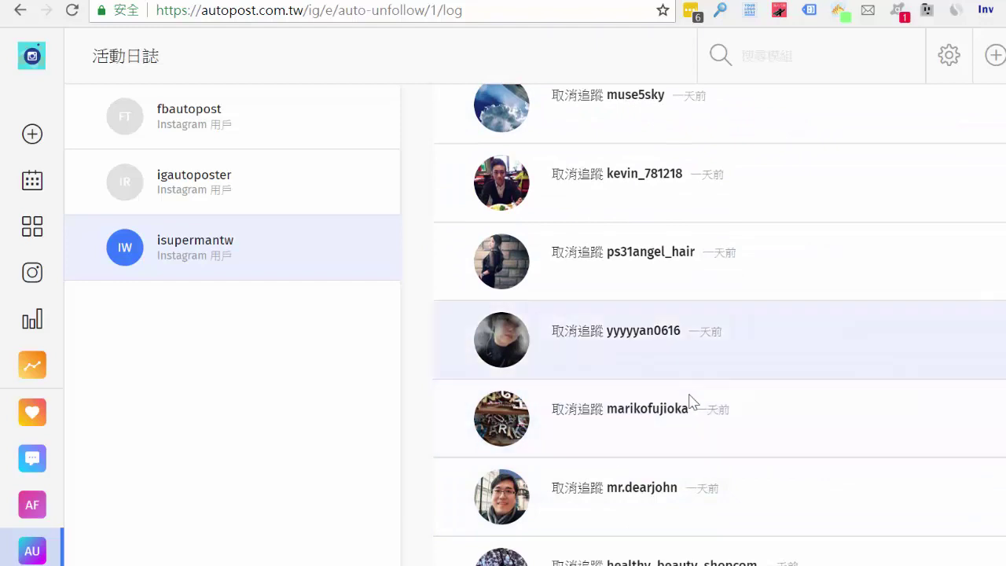
scroll(658, 483, "down", 3)
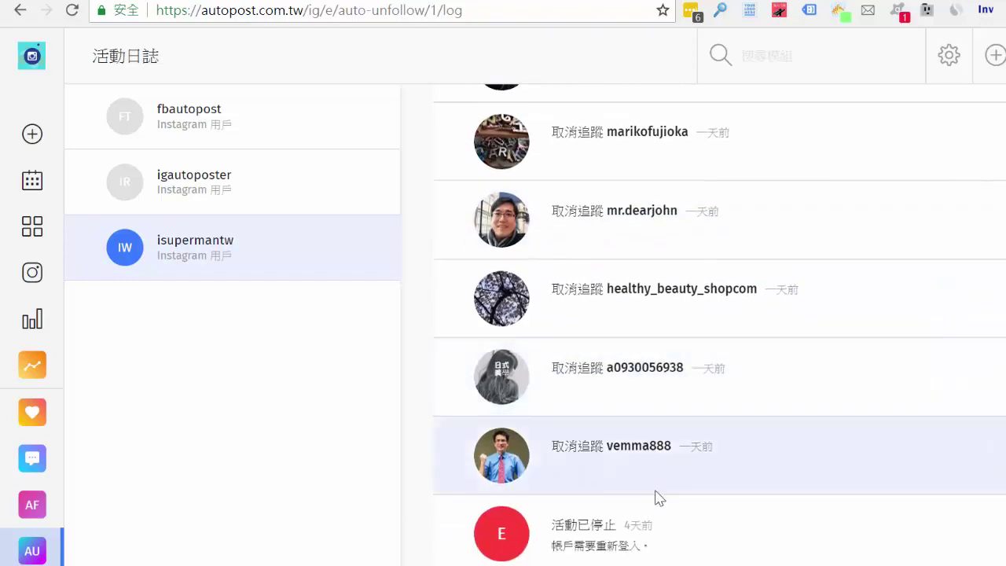
scroll(658, 497, "up", 7)
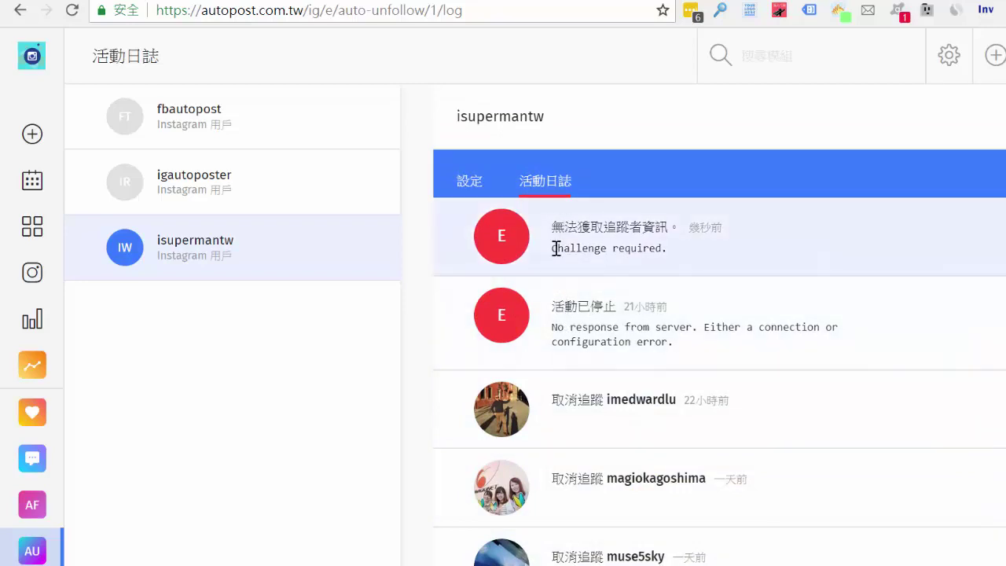
left_click_drag(552, 247, 676, 260)
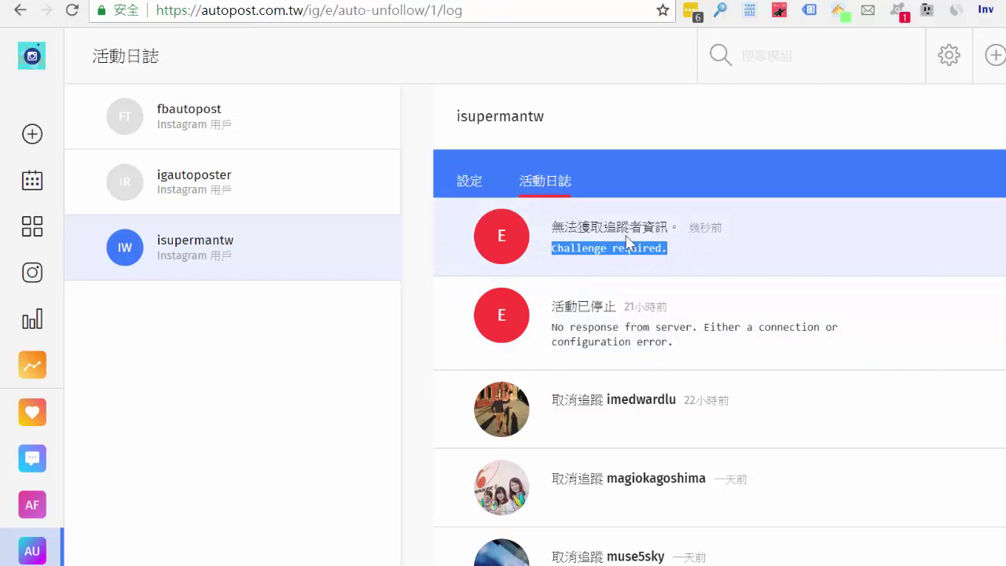
left_click(575, 268)
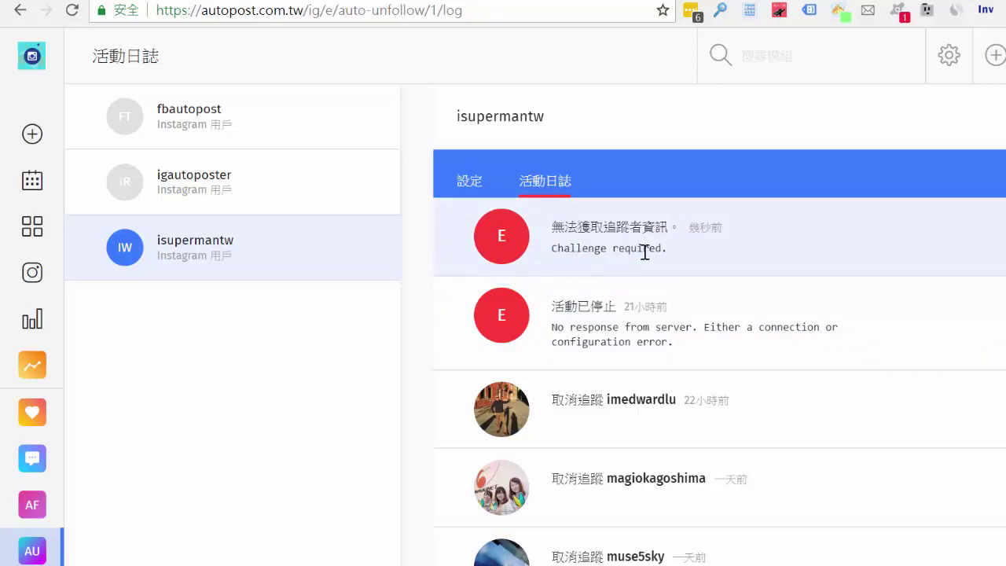